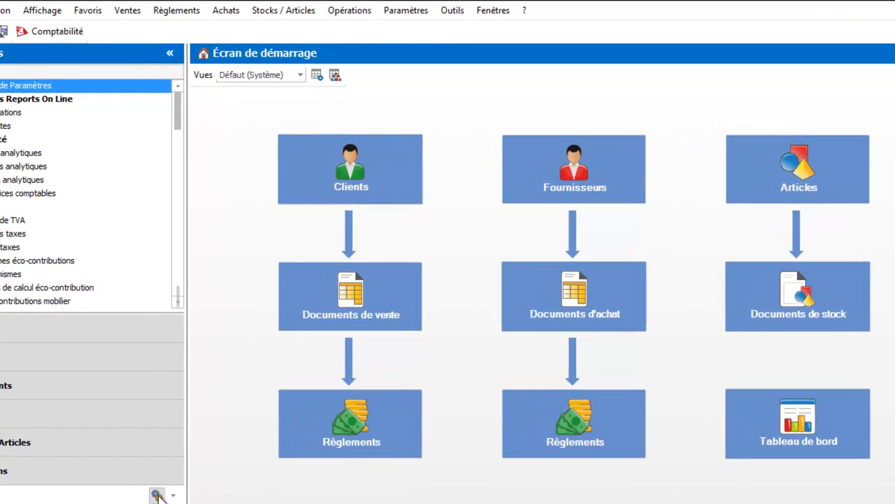
- Open the list of loyalty card types (types de carte de fidélité) from the settings
drag(178, 113, 178, 218)
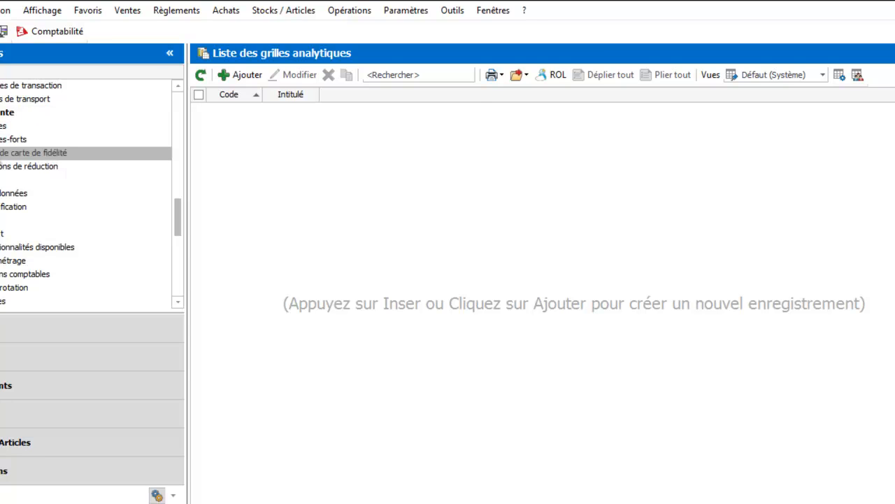
click(2, 153)
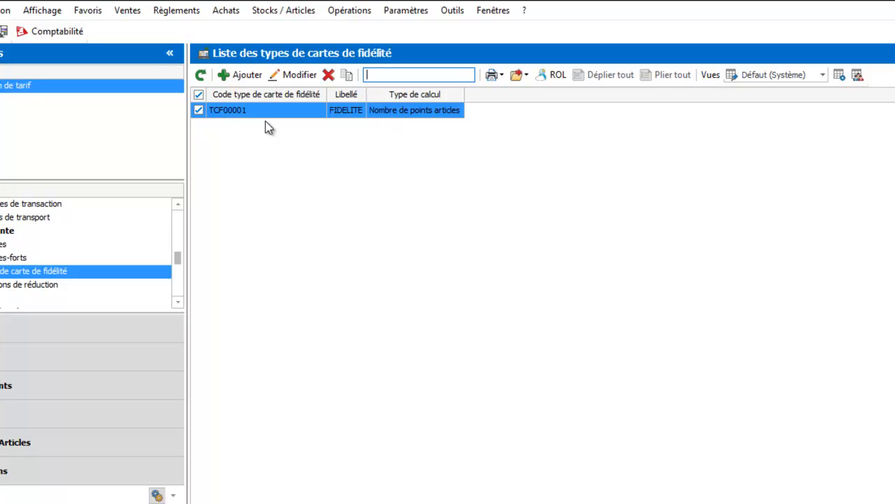
- Start a new loyalty card type labelled "Fidélité" with the calculation type Chiffre d'affaires
click(242, 71)
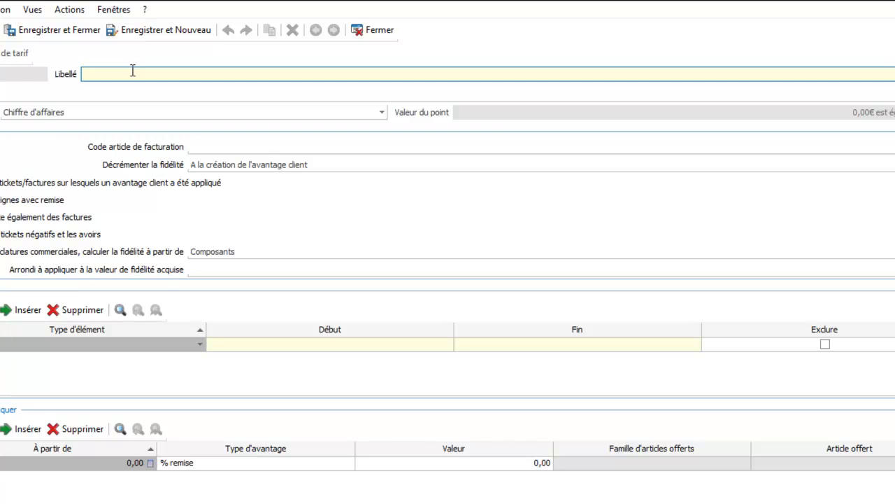
text(Fidélité)
click(31, 113)
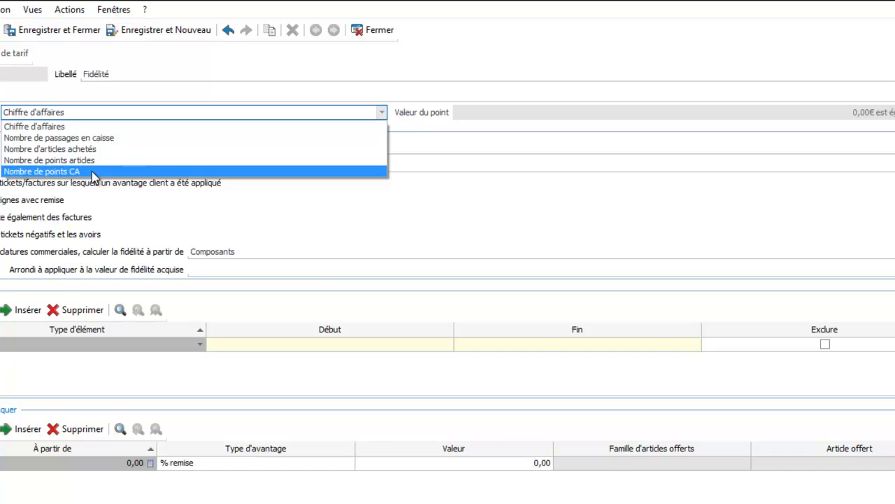
click(72, 127)
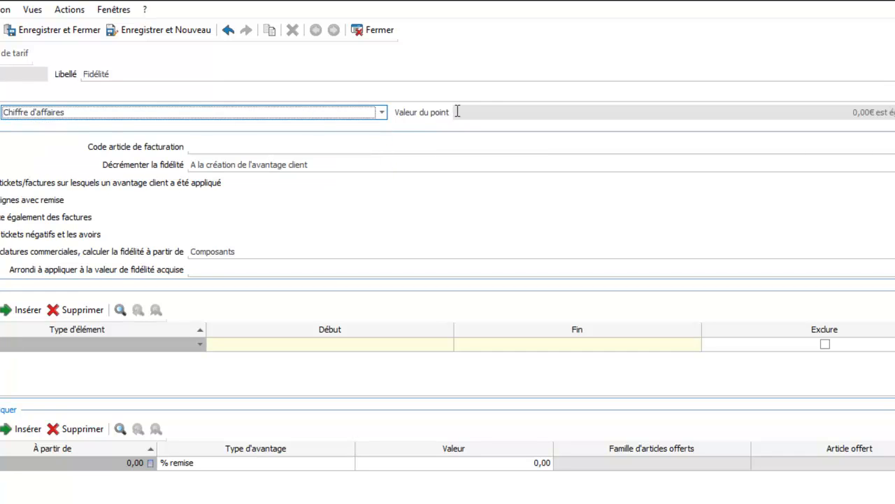
- Set the loyalty to be decremented "A l'utilisation de l'avantage client"
click(228, 144)
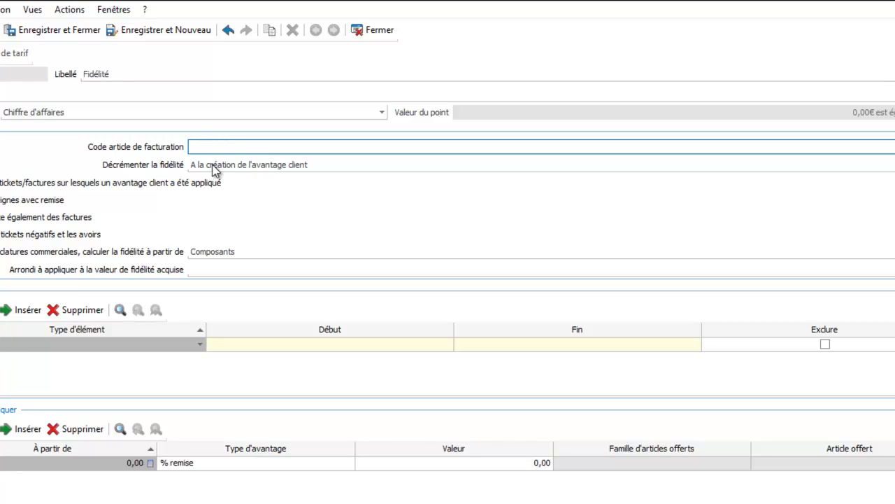
click(212, 166)
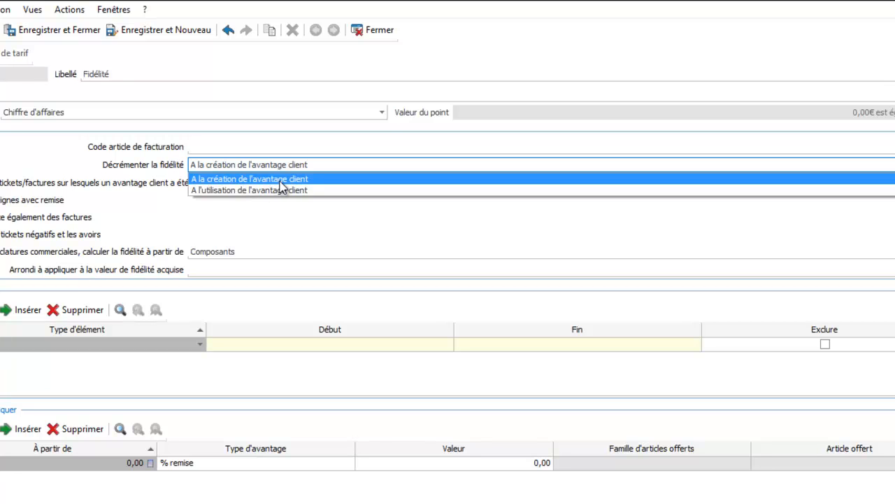
click(281, 190)
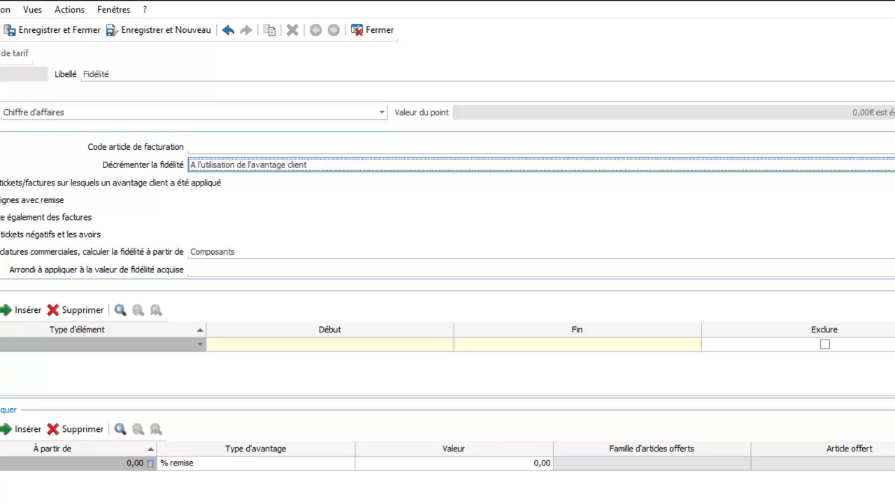
- Toggle the options for tickets/invoices with a customer benefit, discounted lines, invoices, and negative tickets and credit notes
click(2, 183)
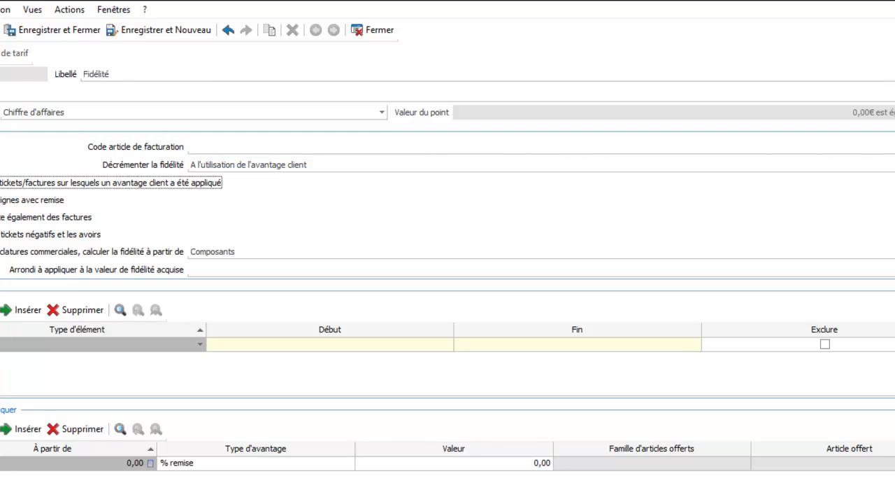
click(1, 200)
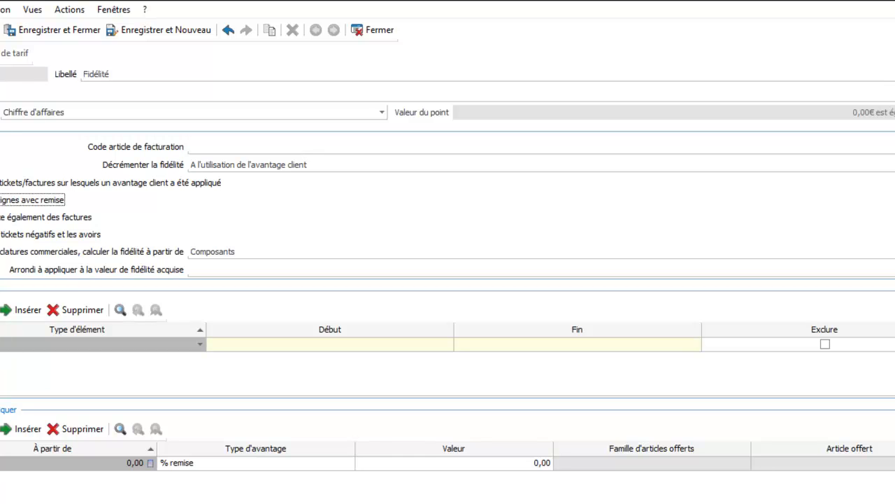
click(46, 216)
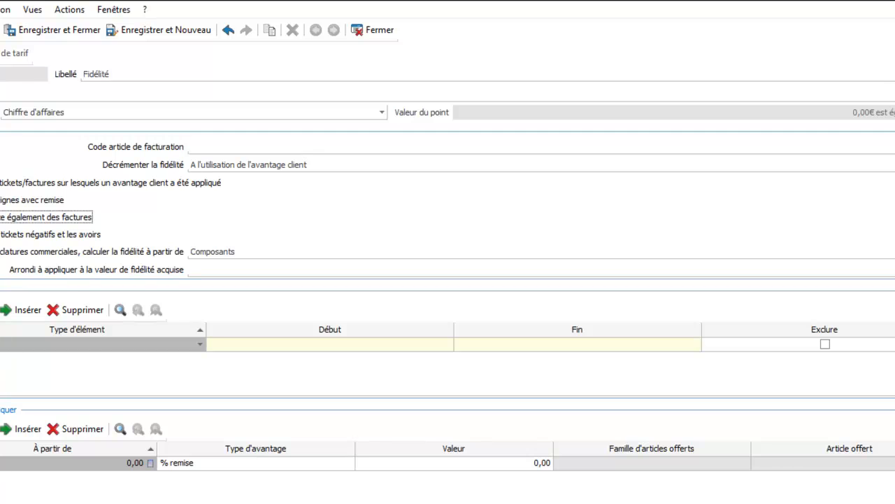
click(50, 235)
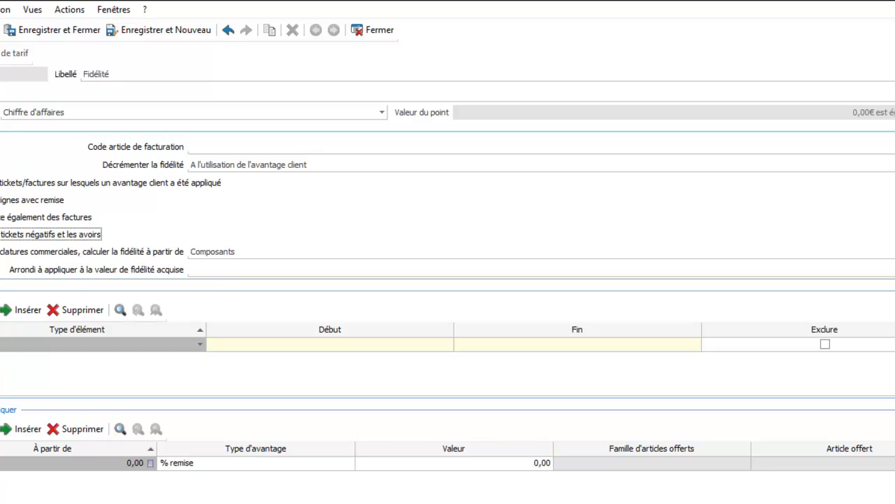
- Set the loyalty calculation for commercial nomenclatures to be based on Nomenclature
click(892, 252)
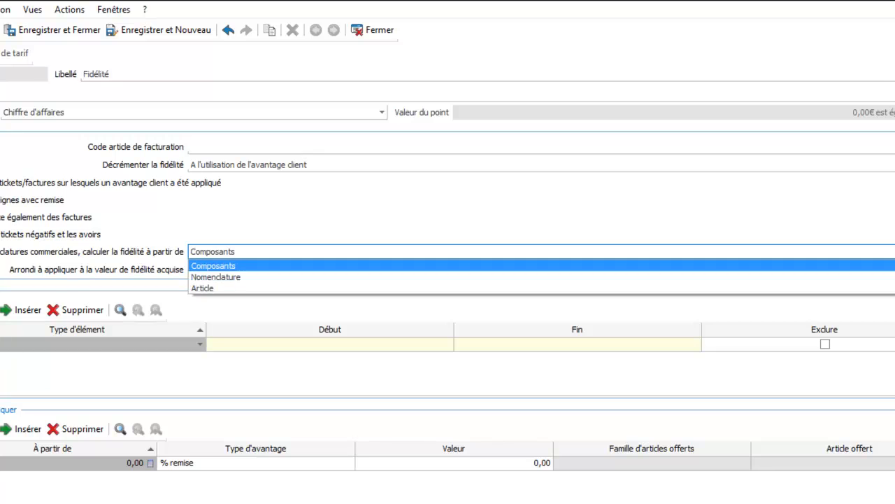
click(392, 277)
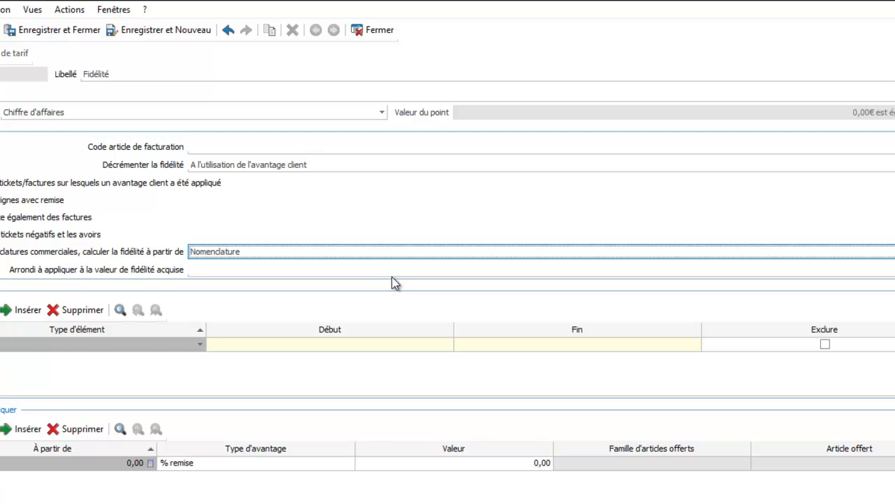
click(205, 256)
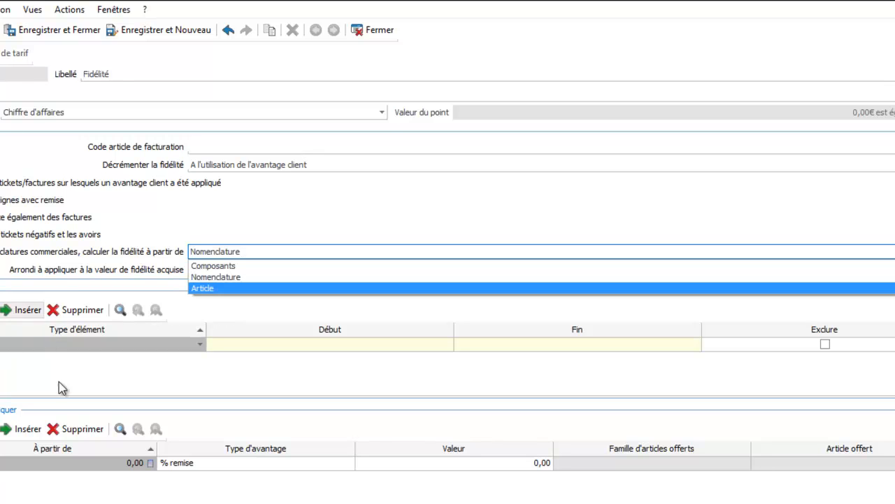
- Apply the card type to all articles and set the % remise benefit to start from 100
click(43, 344)
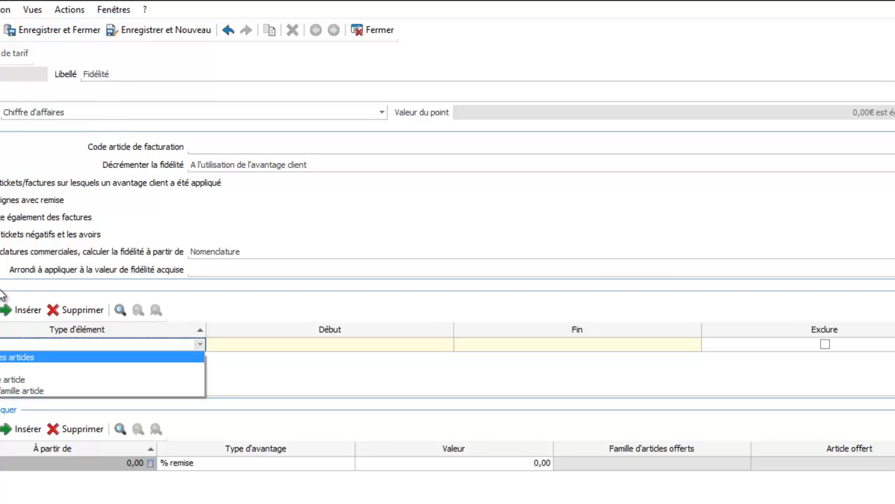
click(1, 361)
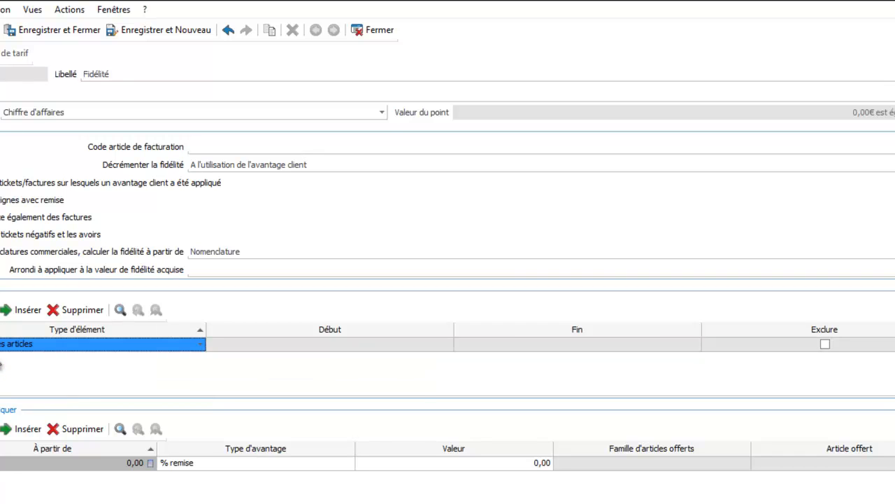
click(37, 465)
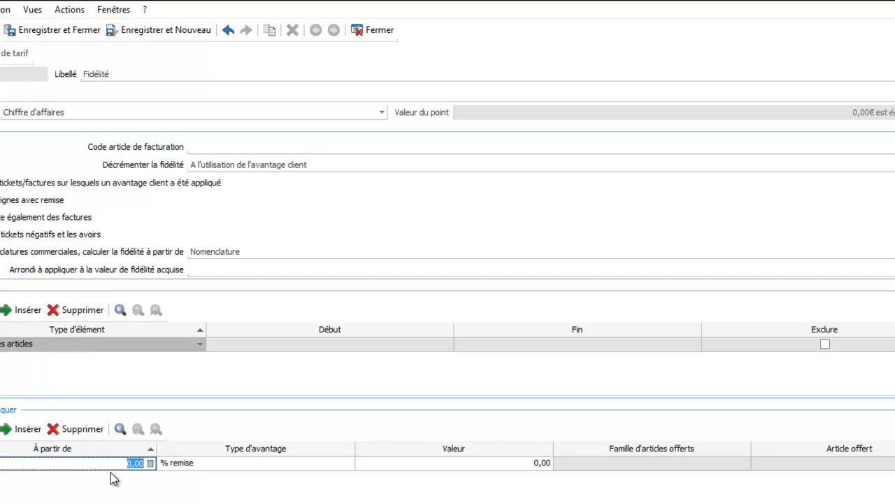
text(100)
key(Tab)
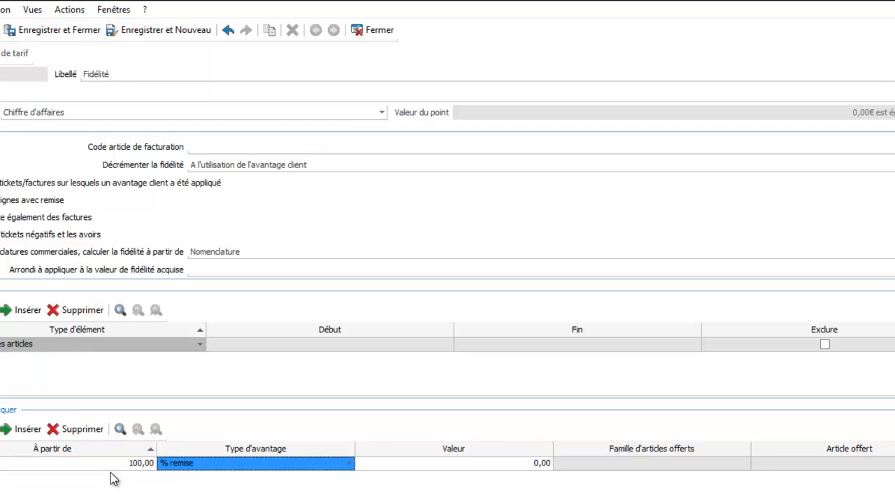
click(527, 463)
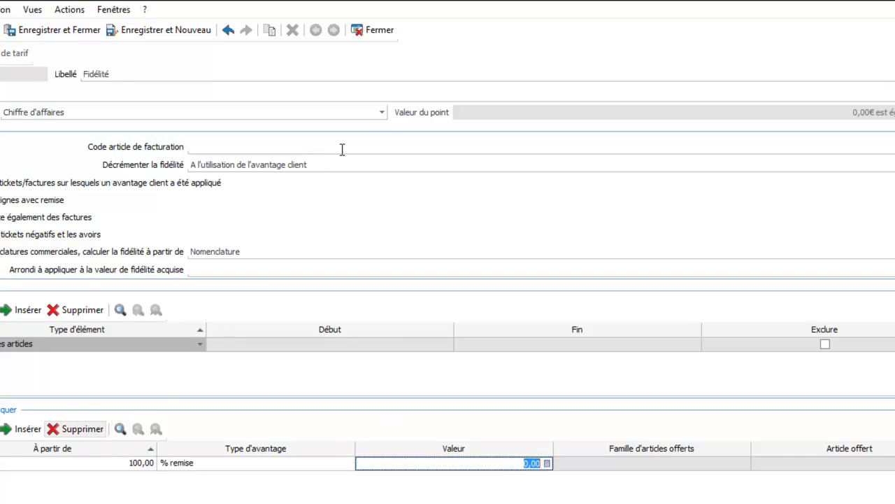
- Change the calculation type to Nombre de points CA and set the point value to 1 €
click(381, 112)
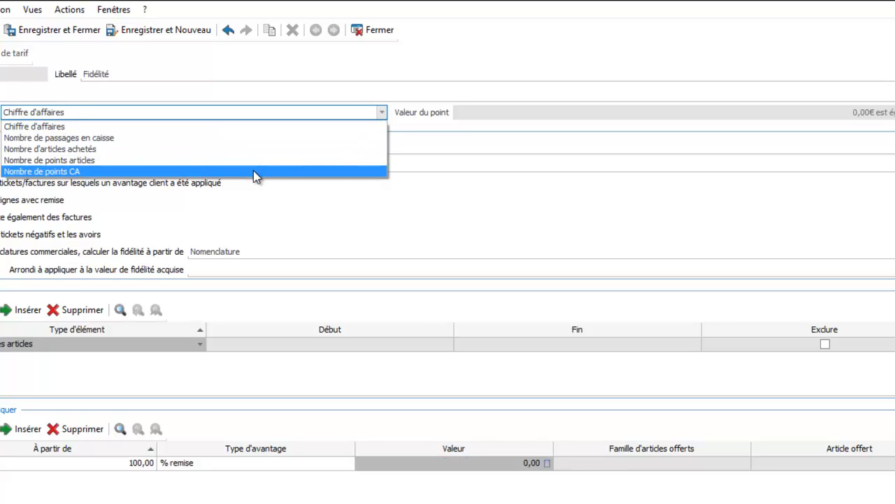
click(253, 170)
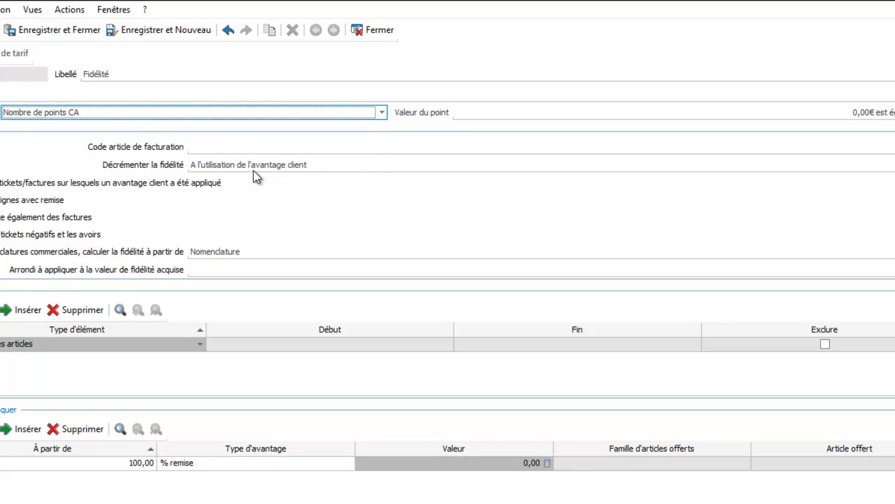
click(115, 466)
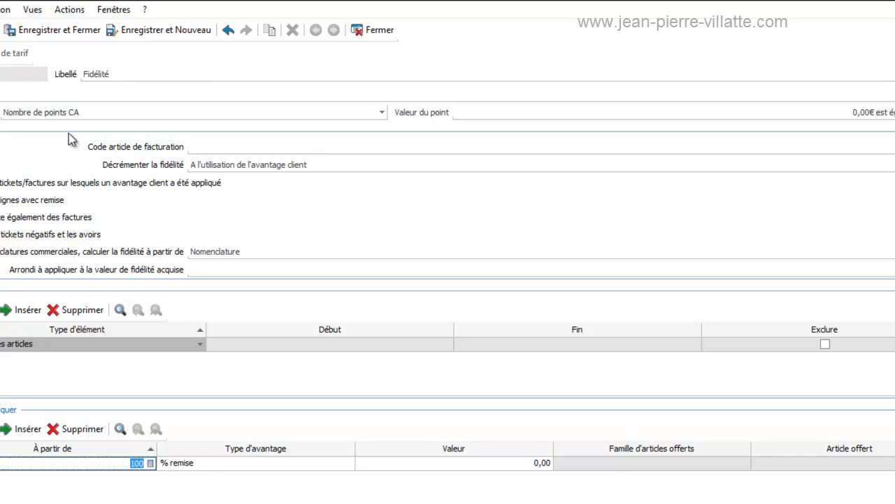
click(853, 112)
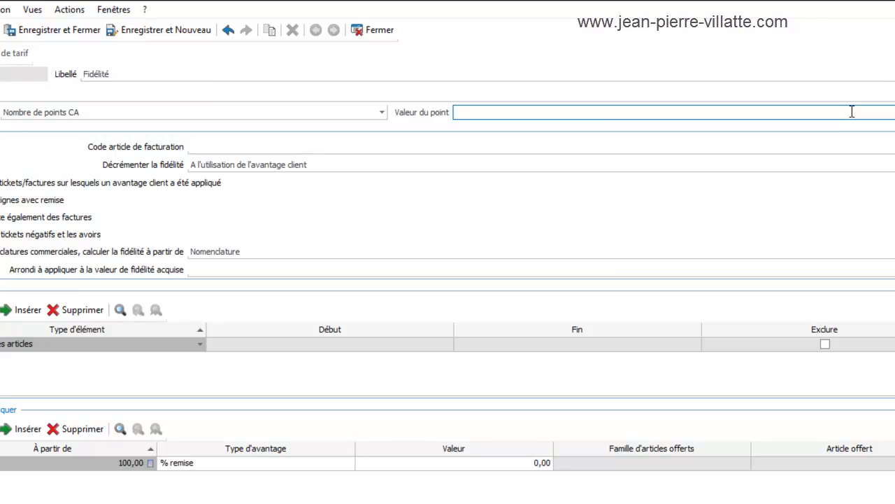
text(1)
key(Tab)
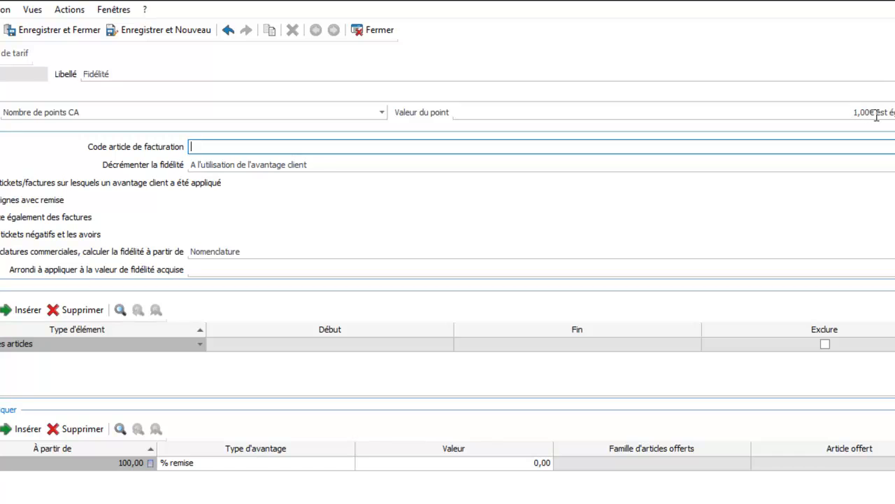
- Set the % remise benefit's starting threshold to 10
click(124, 463)
text(10)
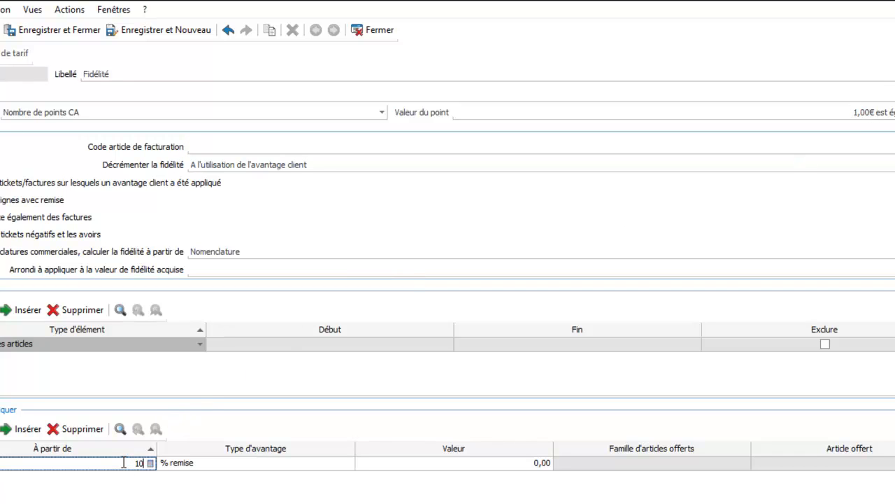
key(Tab)
click(503, 462)
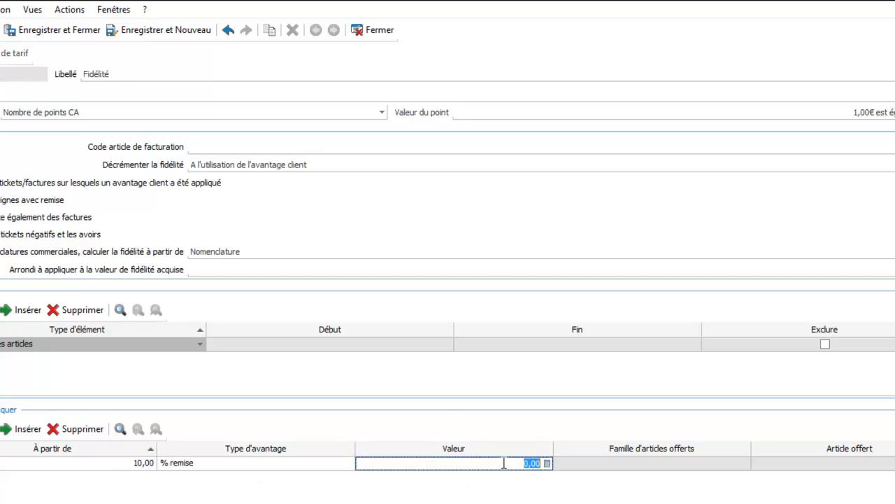
- Change the calculation type to Nombre de points articles and set the benefit threshold to 50
click(381, 112)
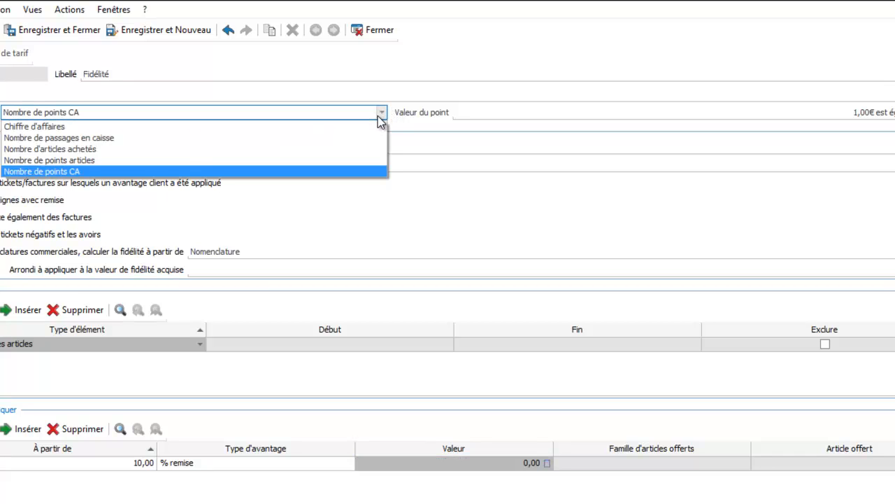
click(313, 165)
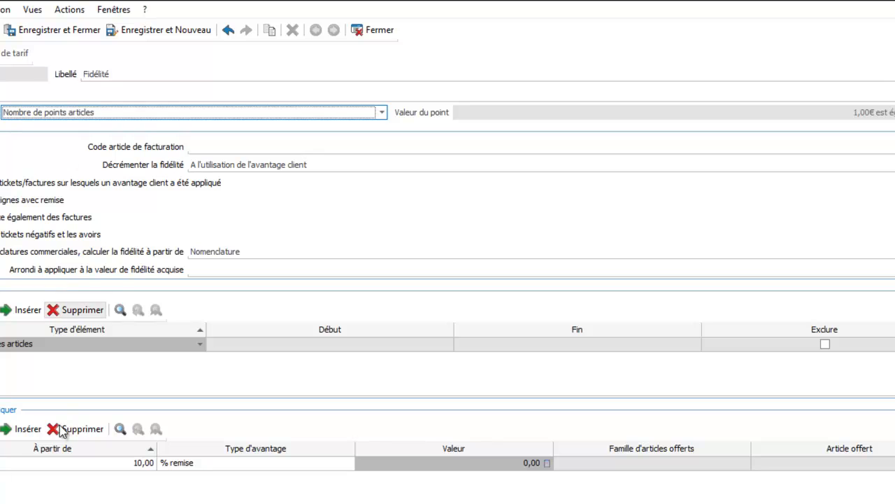
click(124, 462)
text(50)
key(Tab)
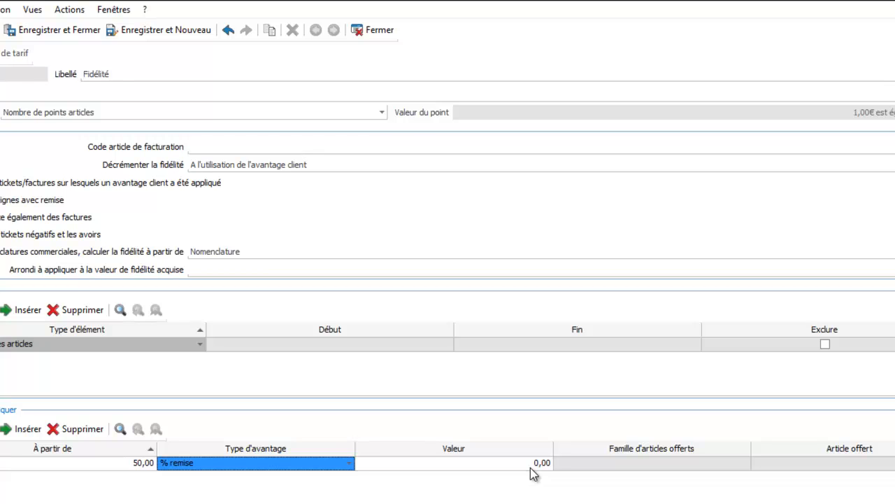
- Close the new loyalty card type without saving the changes
click(378, 31)
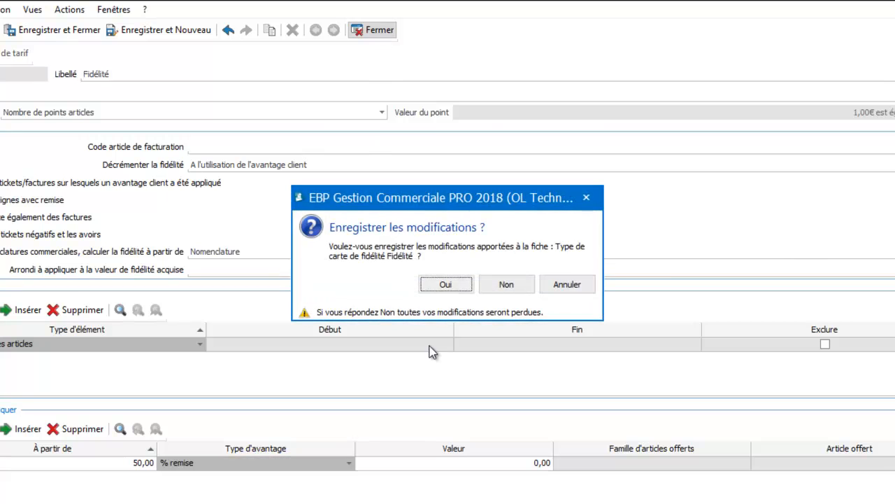
click(495, 283)
- Open the existing FIDELITE card type, review its available benefit types keeping Bon d'achat, and close the record
double_click(420, 112)
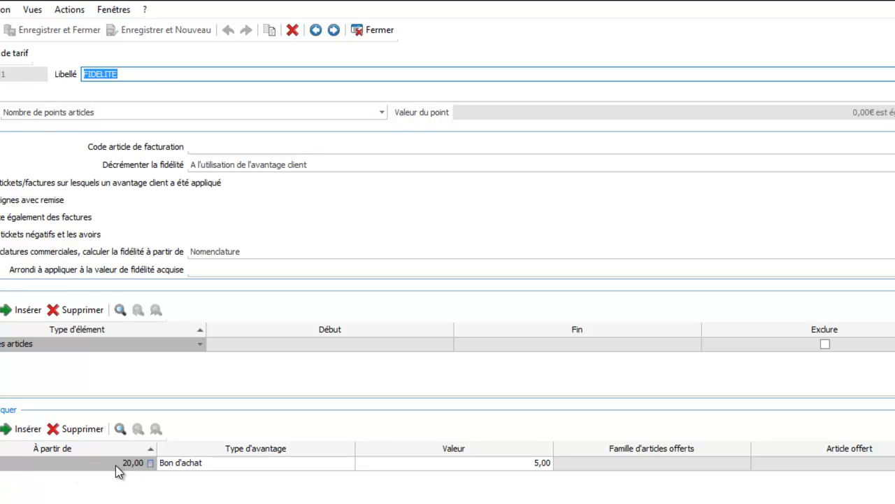
click(198, 464)
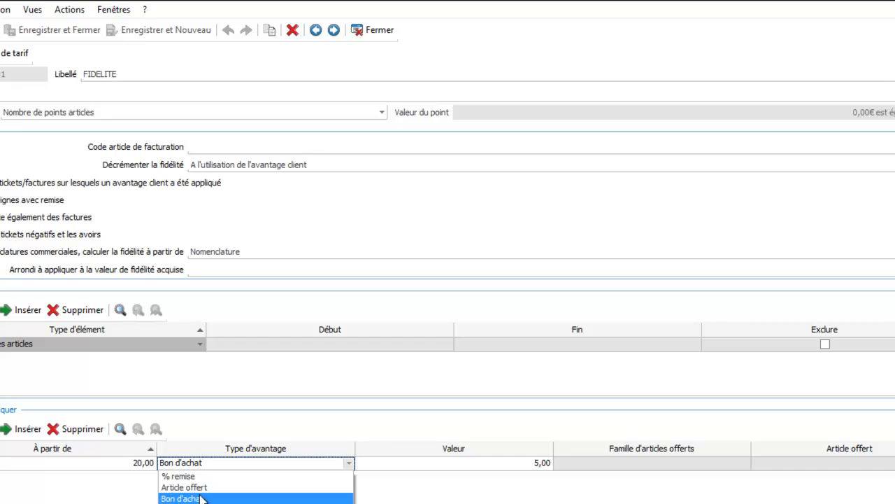
click(199, 497)
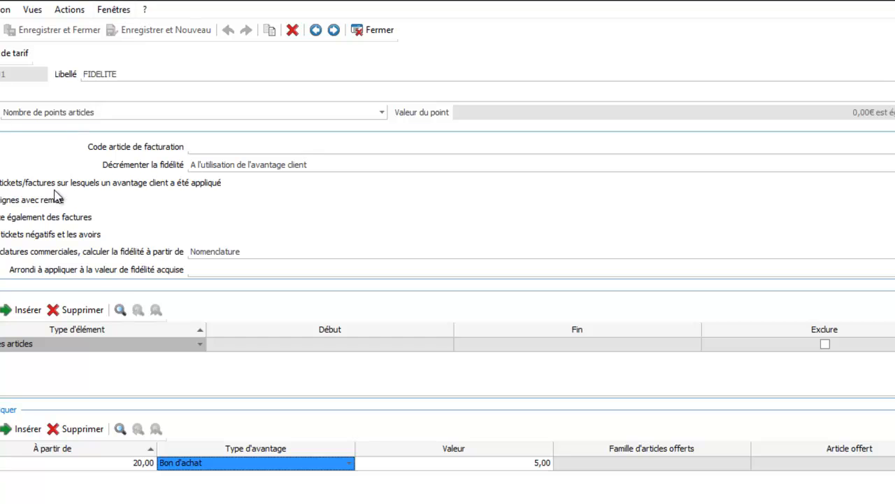
click(372, 29)
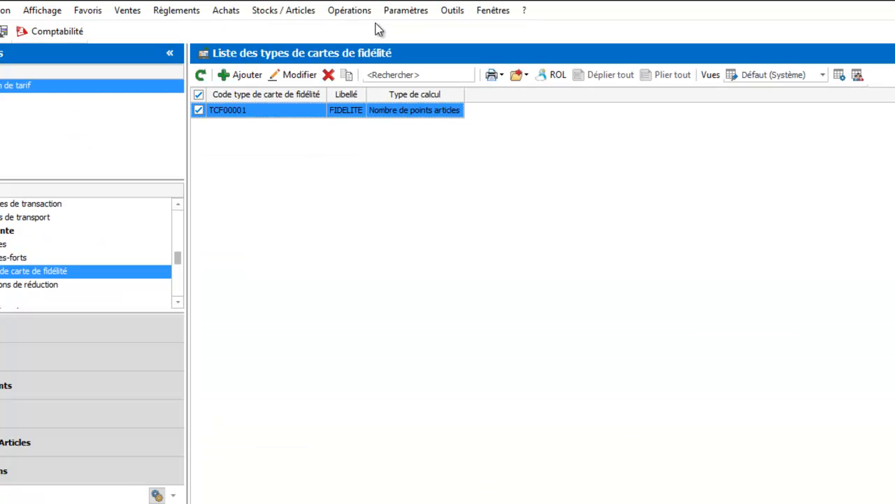
- Open the BASKET article from the articles list, check its Points de fidélité setting under Divers, and close the record
click(36, 445)
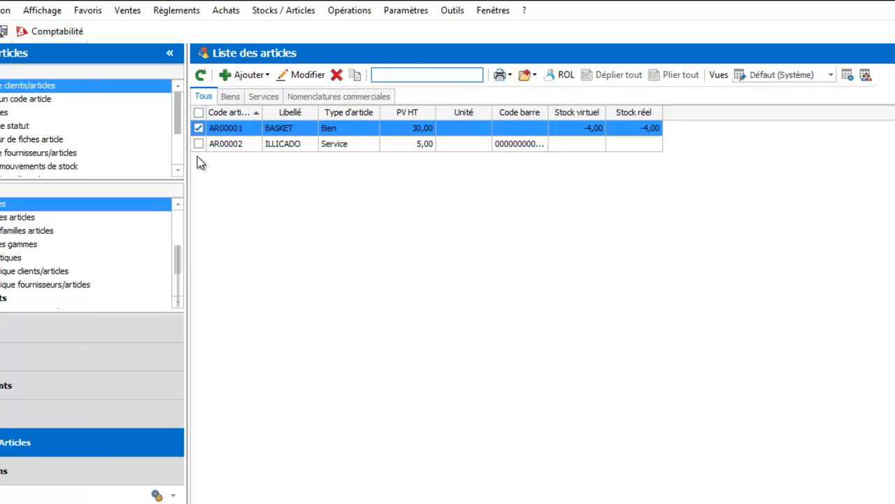
double_click(277, 130)
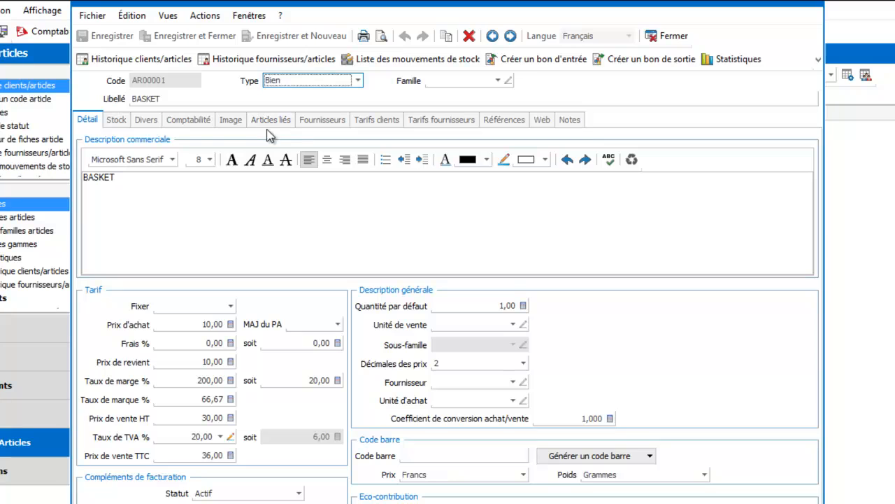
click(145, 122)
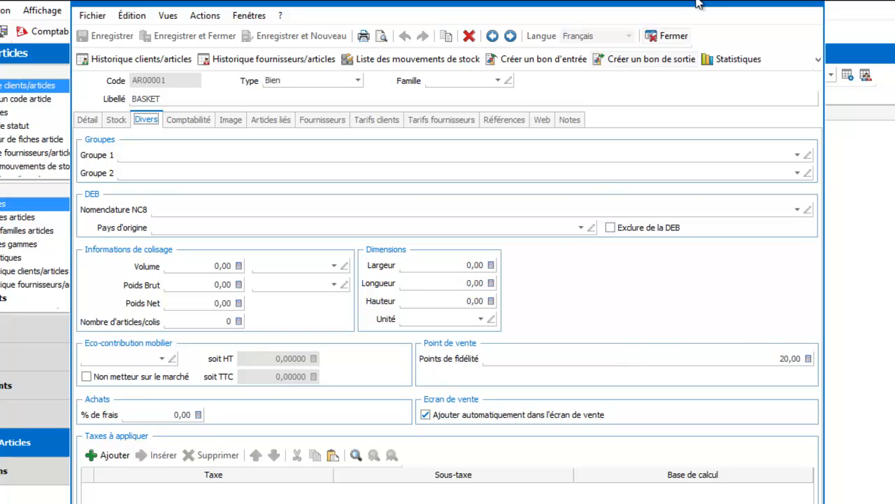
click(676, 38)
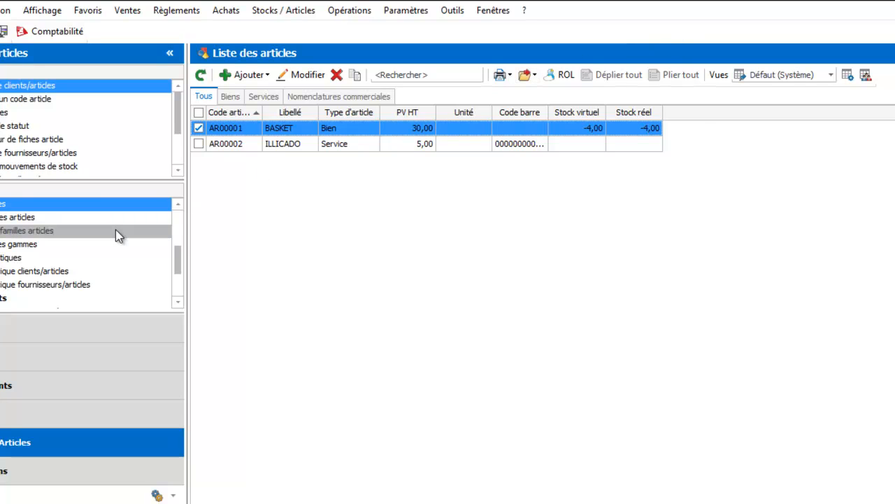
- Open the second customer in the clients list, review the loyalty card details, ticket history and earned benefits, and close the record
click(43, 366)
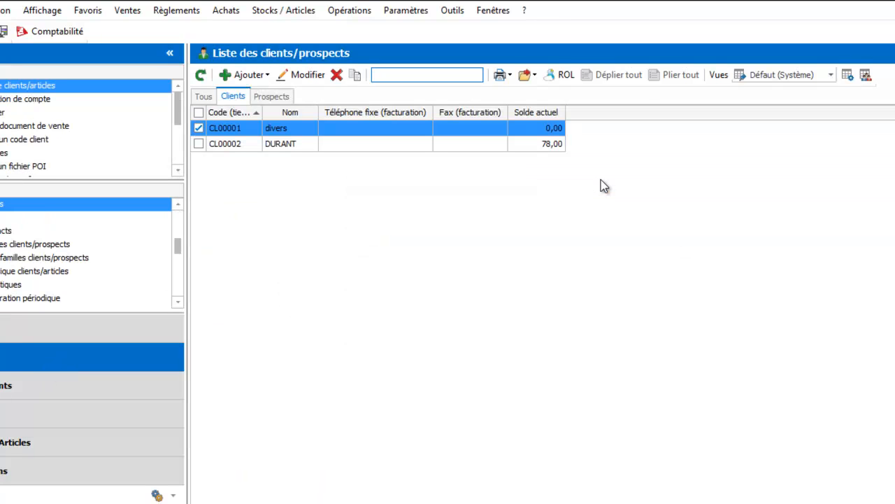
click(304, 145)
double_click(305, 144)
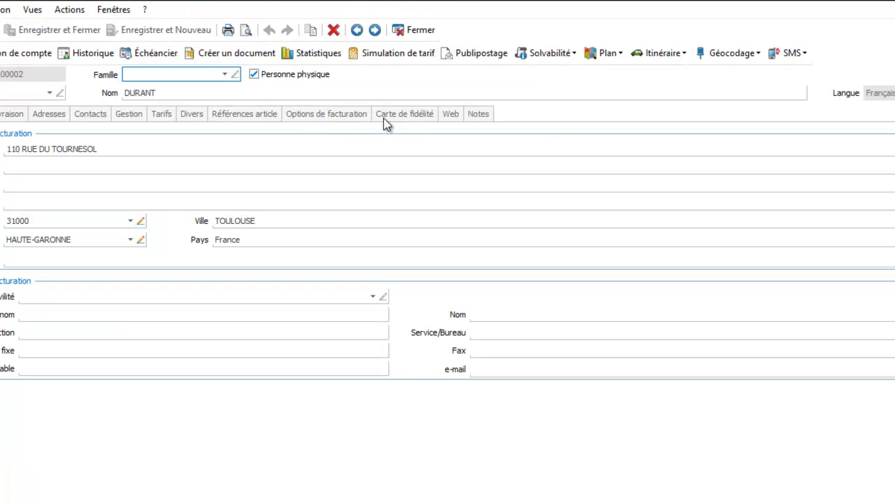
click(406, 114)
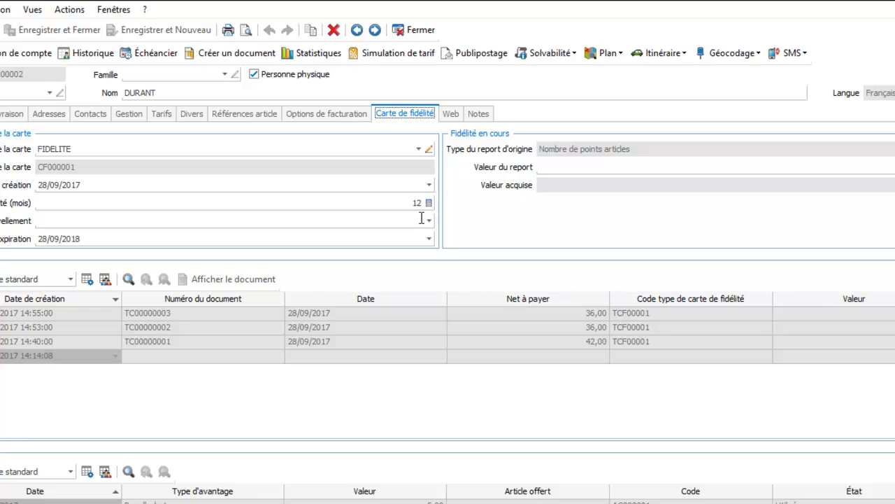
click(892, 165)
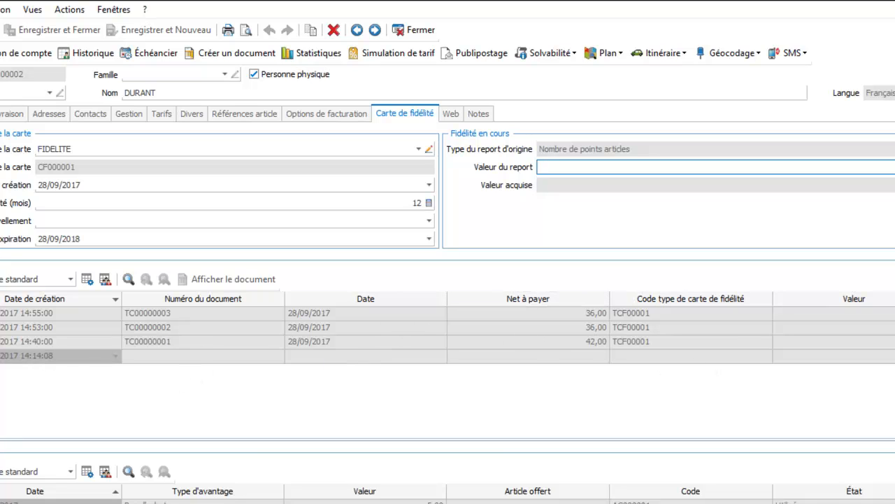
scroll(448, 279, down, 2)
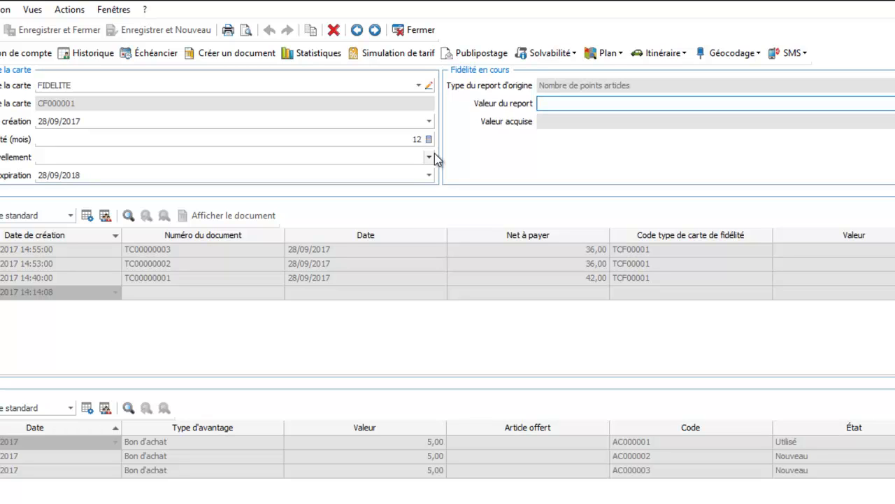
click(422, 31)
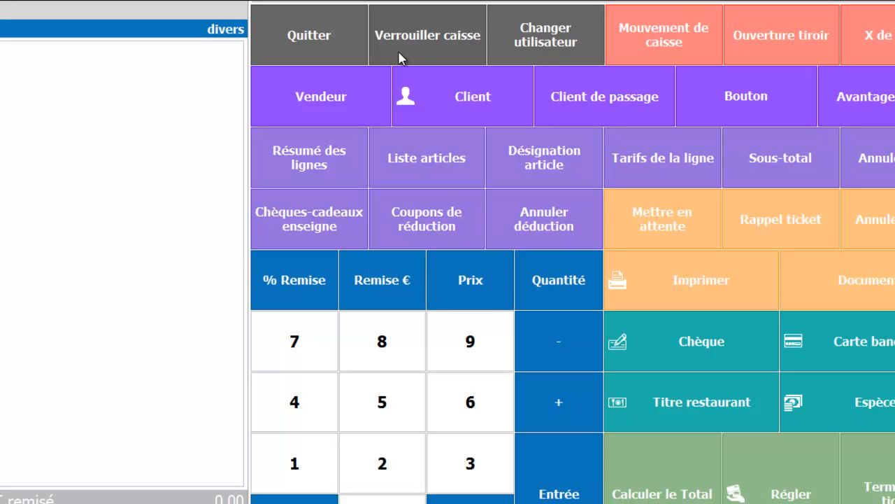
- Assign the loyalty card customer to a new register ticket and add the BASKET article with a quantity of 5
click(442, 90)
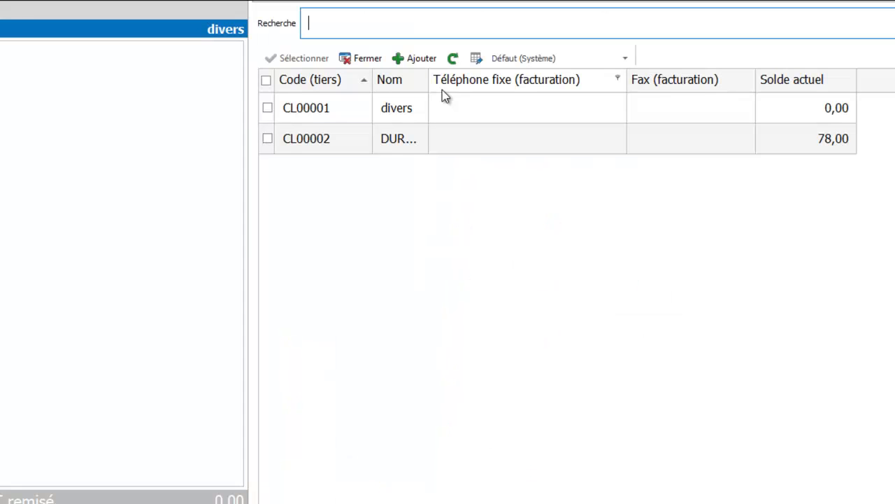
click(404, 137)
double_click(403, 137)
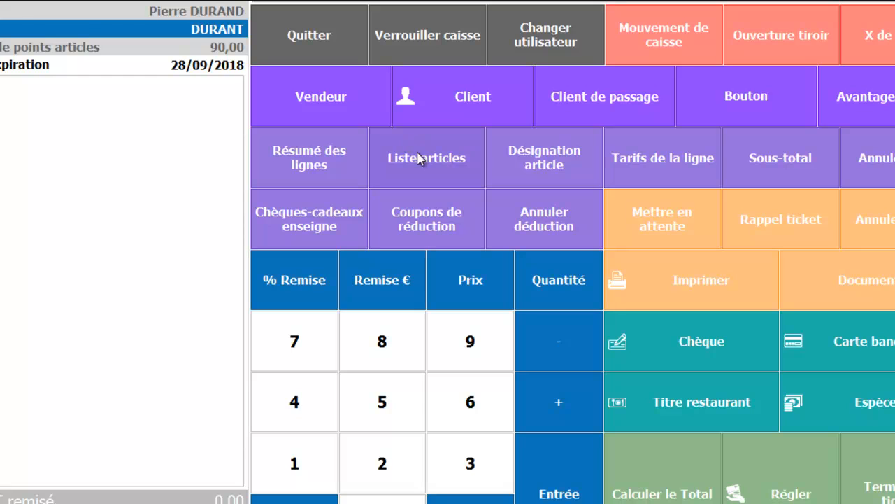
click(423, 156)
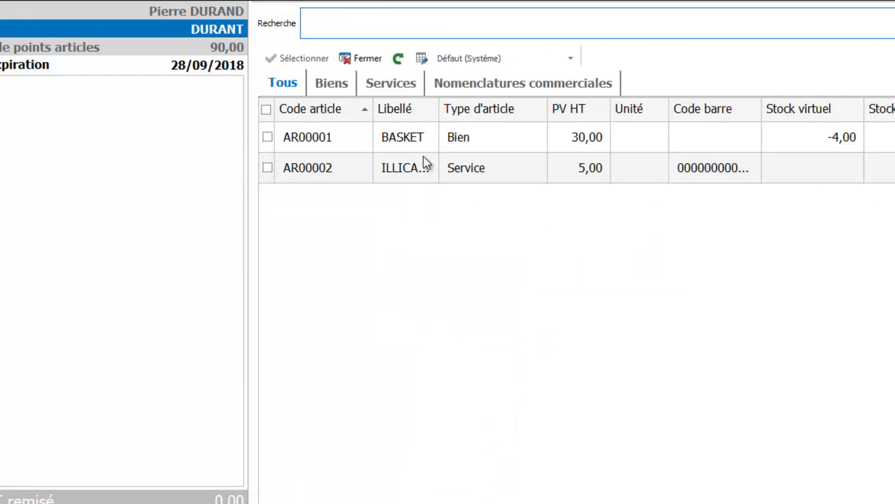
double_click(410, 140)
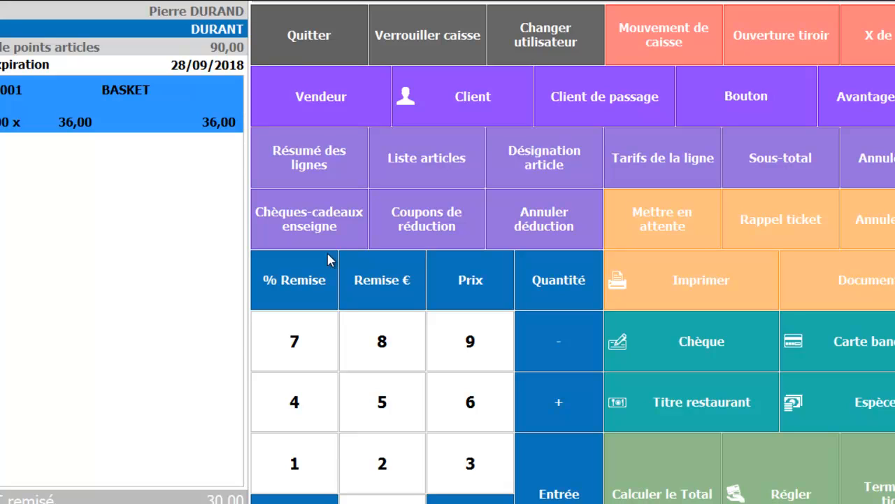
click(388, 408)
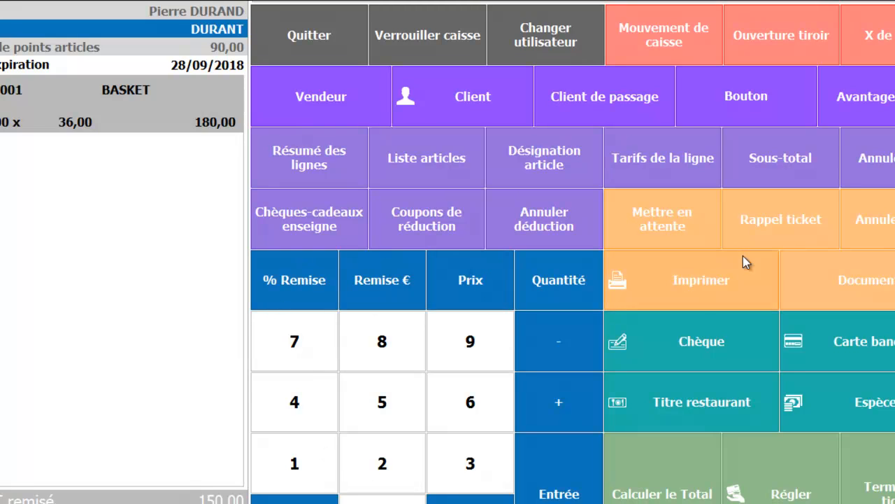
- Finish the ticket without payment and leave the register for the back office
click(880, 492)
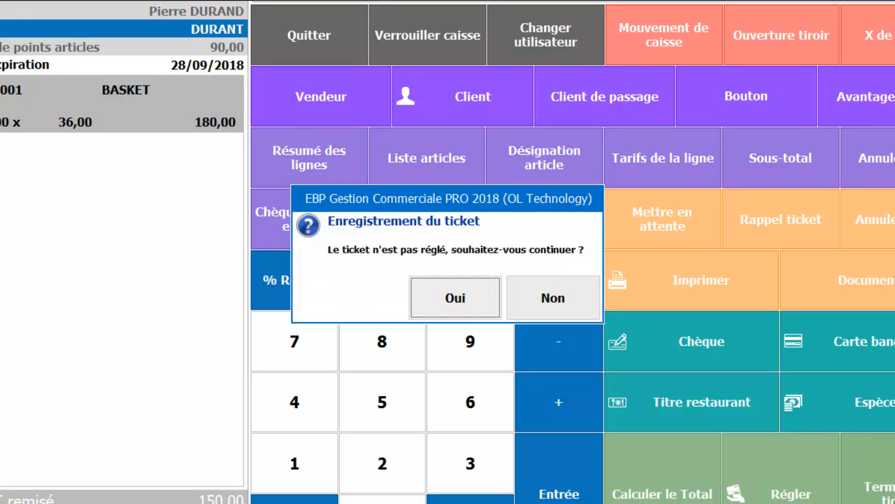
click(456, 300)
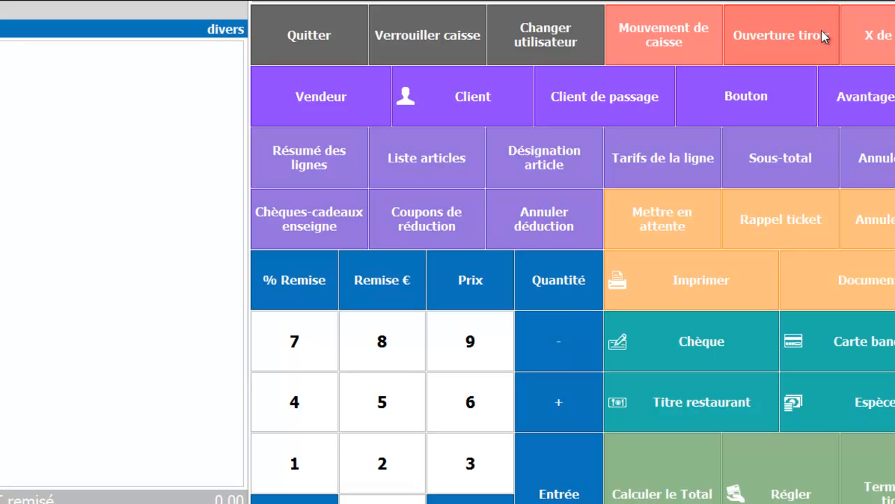
click(289, 37)
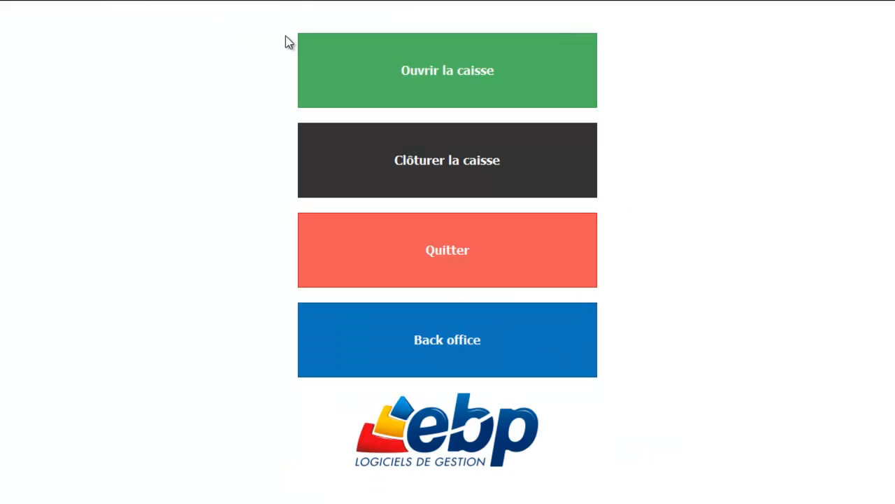
click(461, 334)
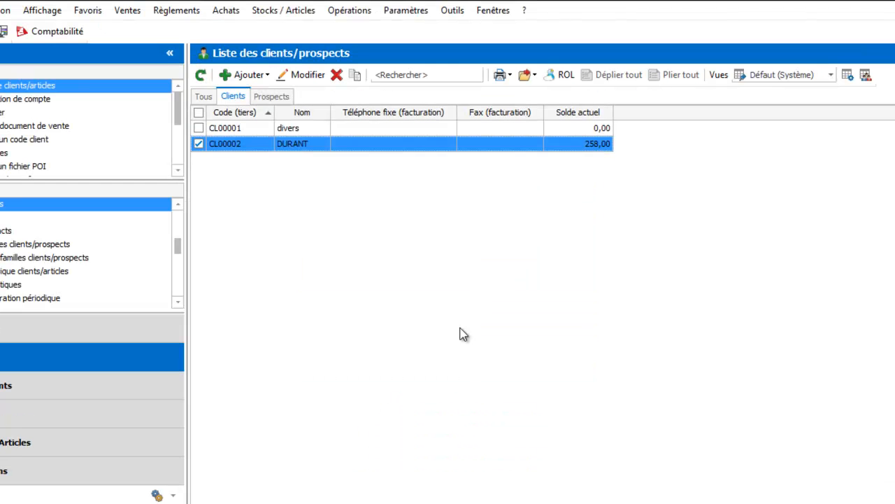
- Compare the customer's updated loyalty history and vouchers with the FIDELITE card type, and close the customer record
click(290, 141)
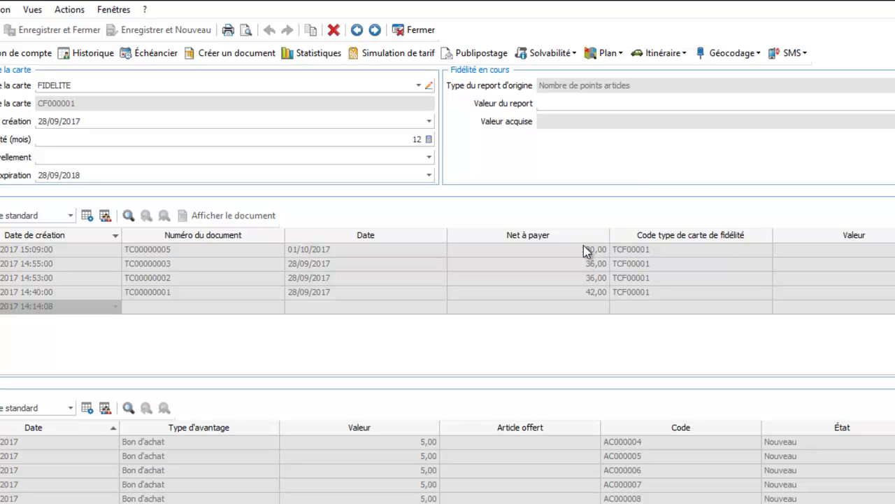
click(420, 28)
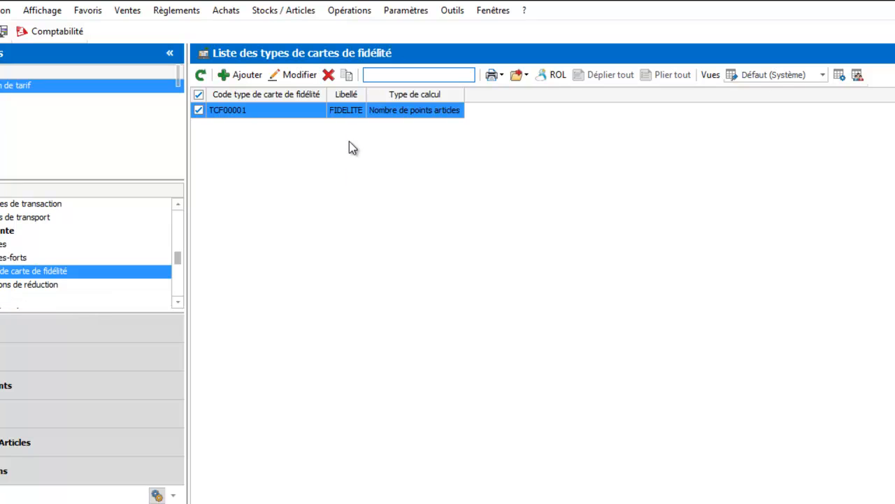
double_click(346, 114)
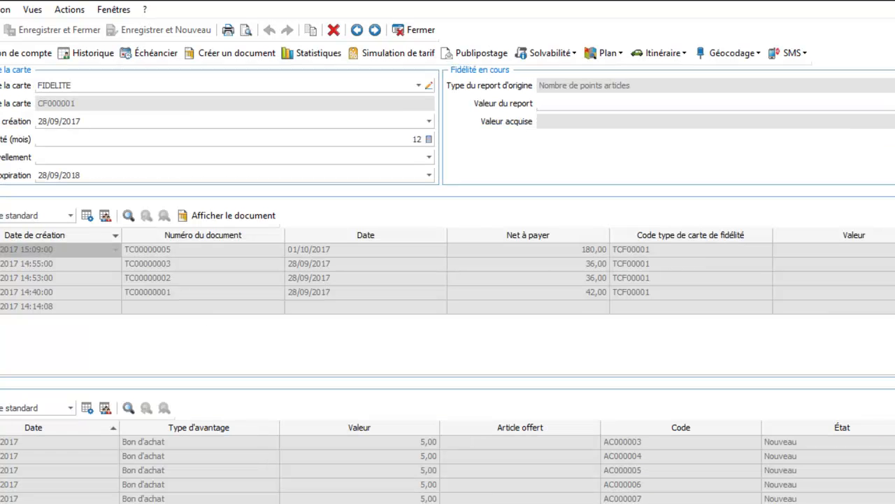
scroll(447, 470, up, 1)
scroll(448, 463, down, 2)
click(420, 32)
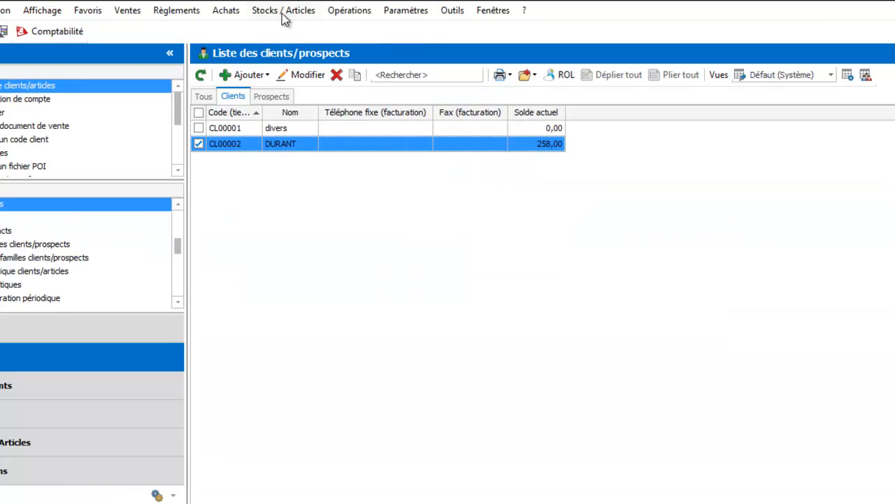
- Open the cash register and start a ticket for the loyalty card customer with one BASKET article
click(3, 34)
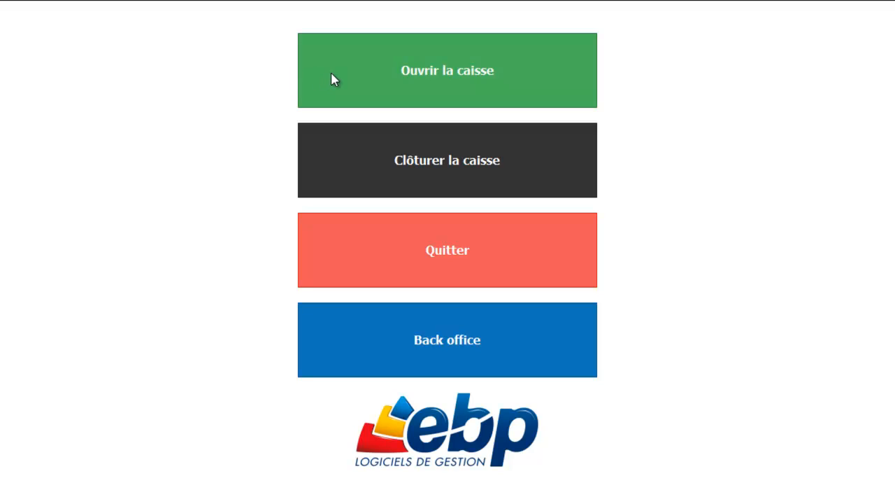
click(386, 81)
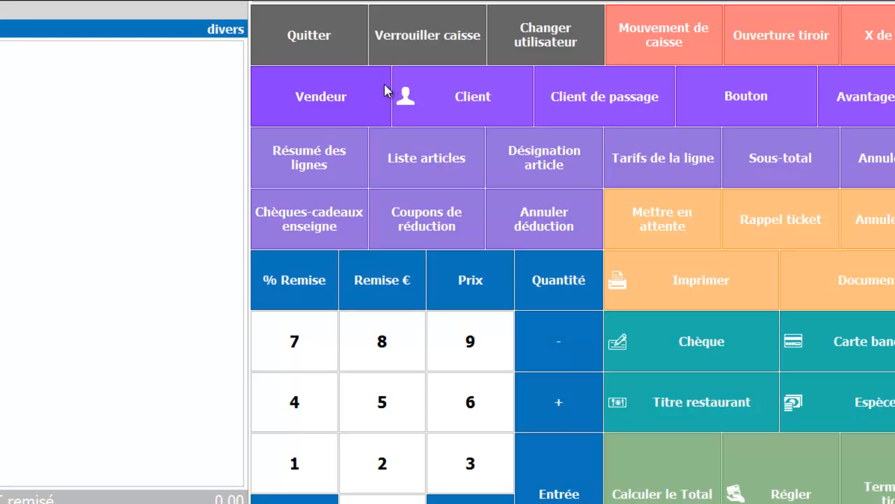
click(451, 98)
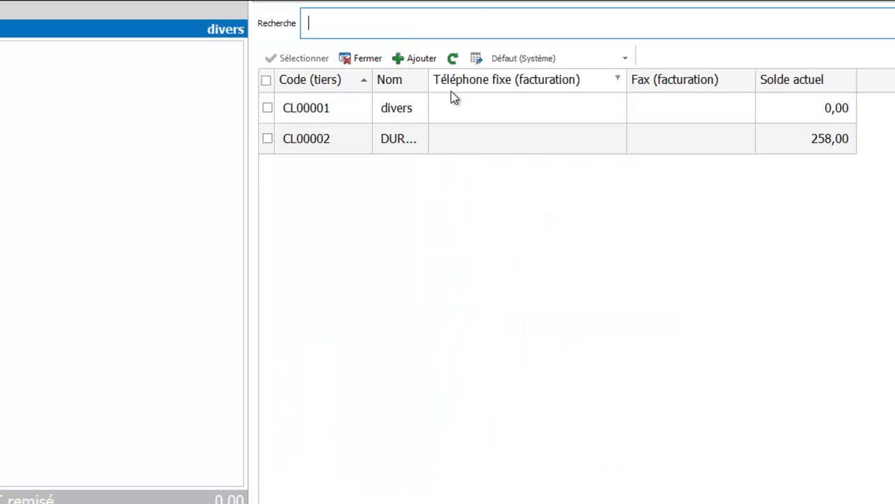
click(378, 138)
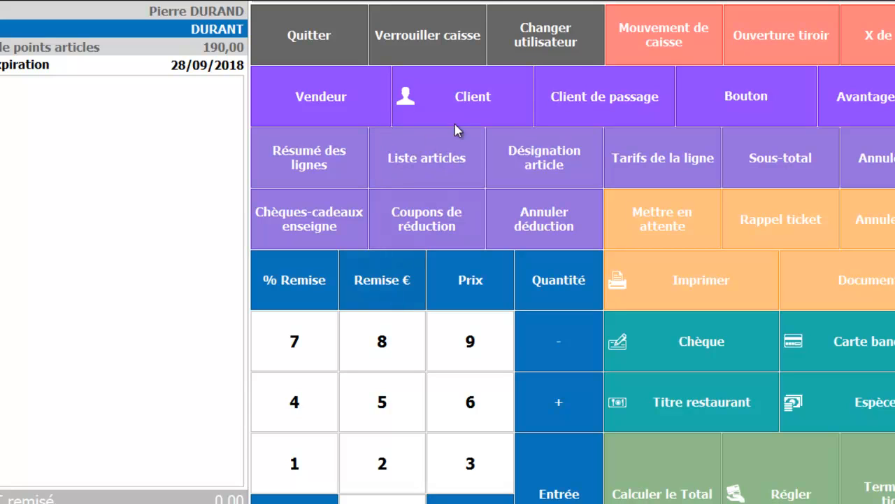
click(425, 159)
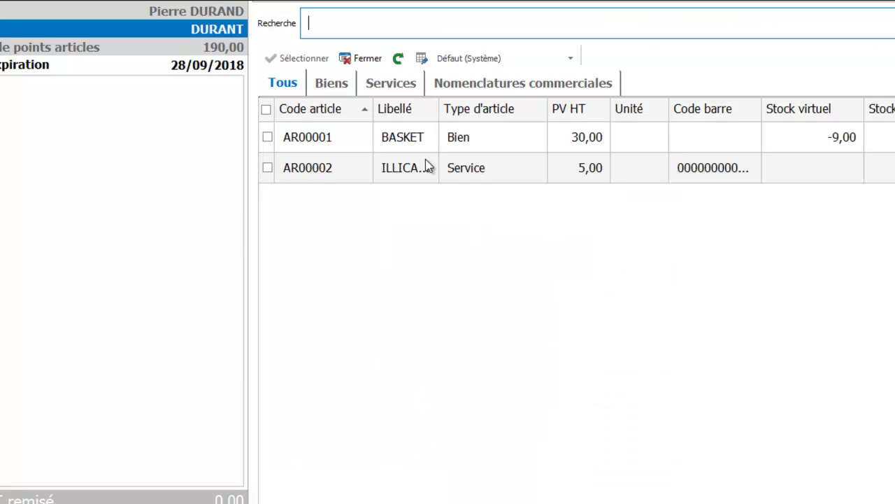
double_click(397, 149)
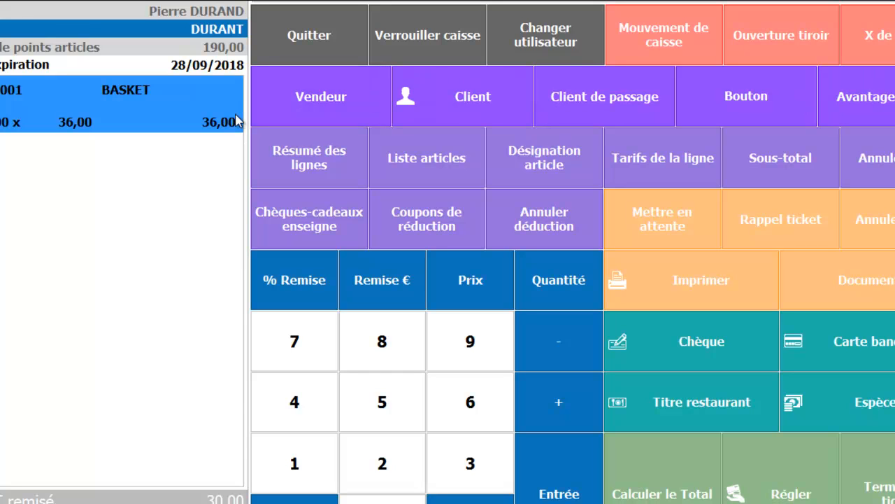
- Apply the customer's available Bon d'achat benefits to the ticket and settle the remaining 1,00 € in Espèces
click(881, 96)
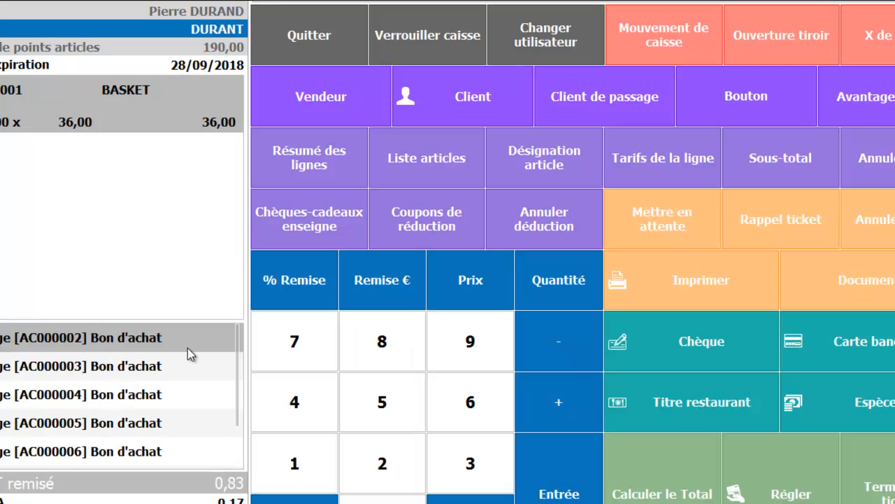
drag(240, 363, 240, 410)
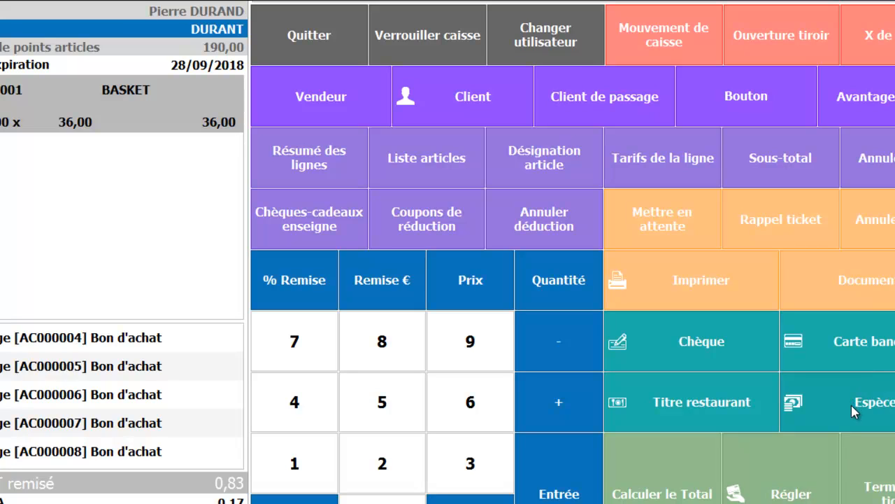
click(789, 489)
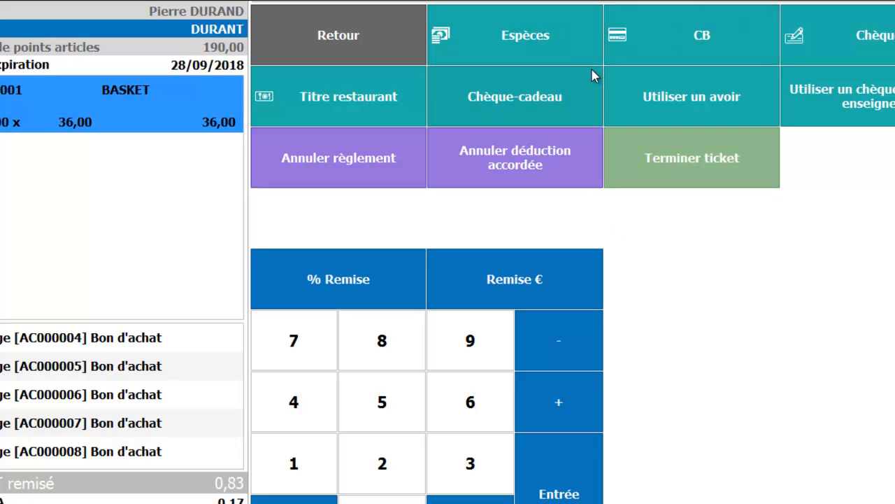
click(542, 29)
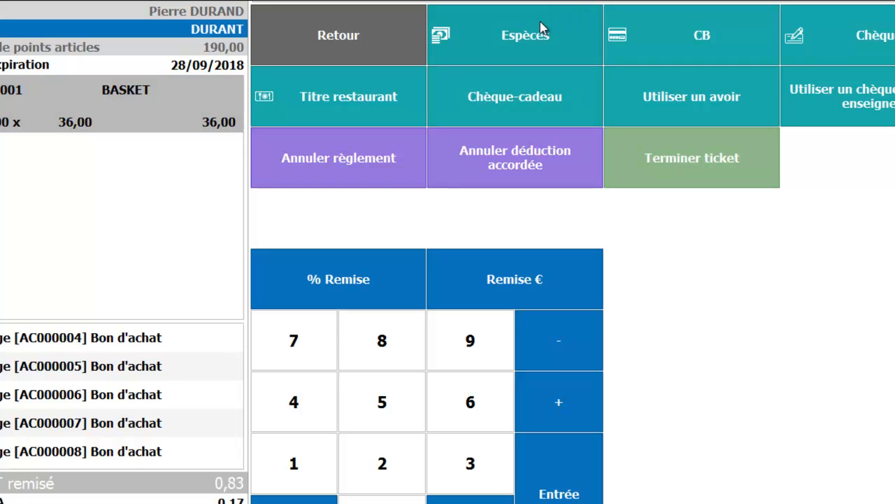
click(446, 305)
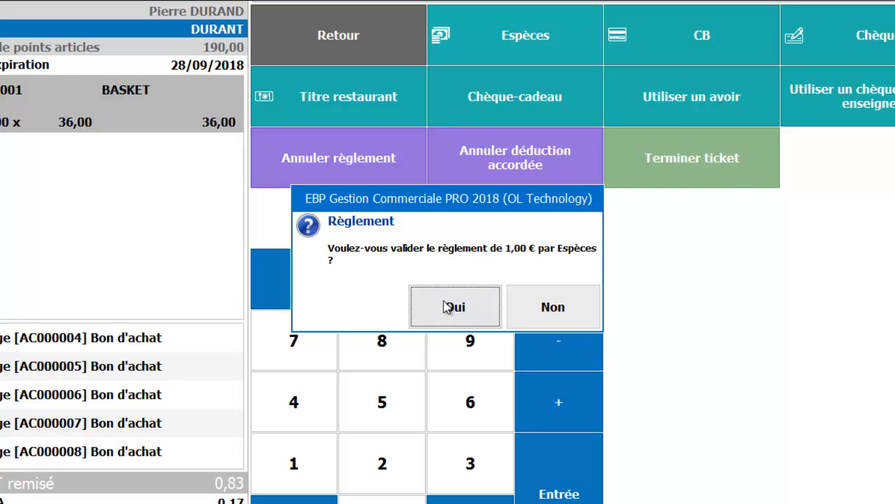